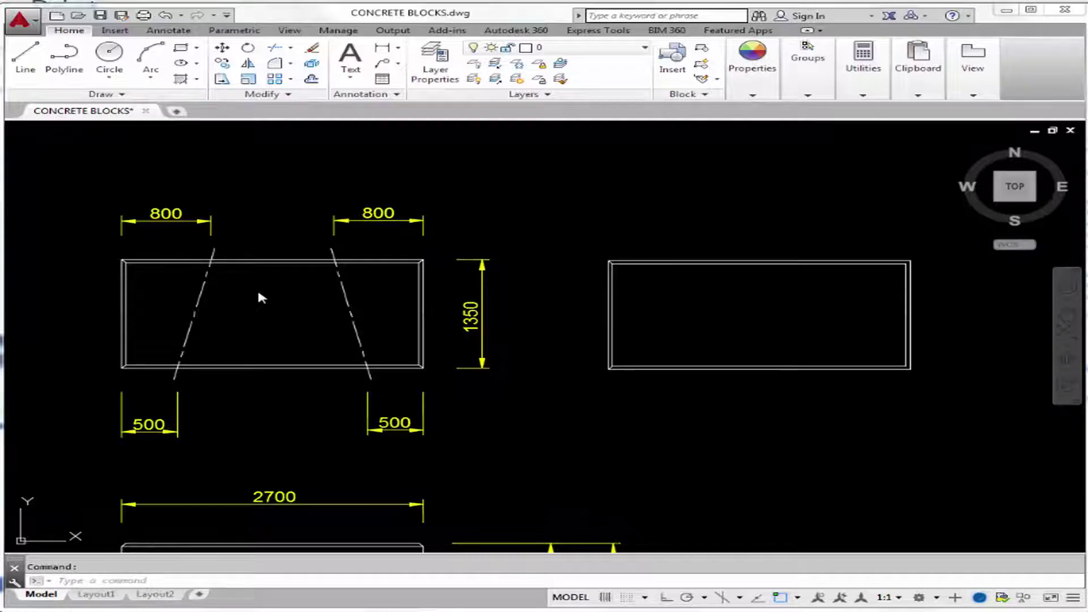
- Create a new layer named CEN and set its color to green
{"action": "left_click", "coordinate": [442, 80]}
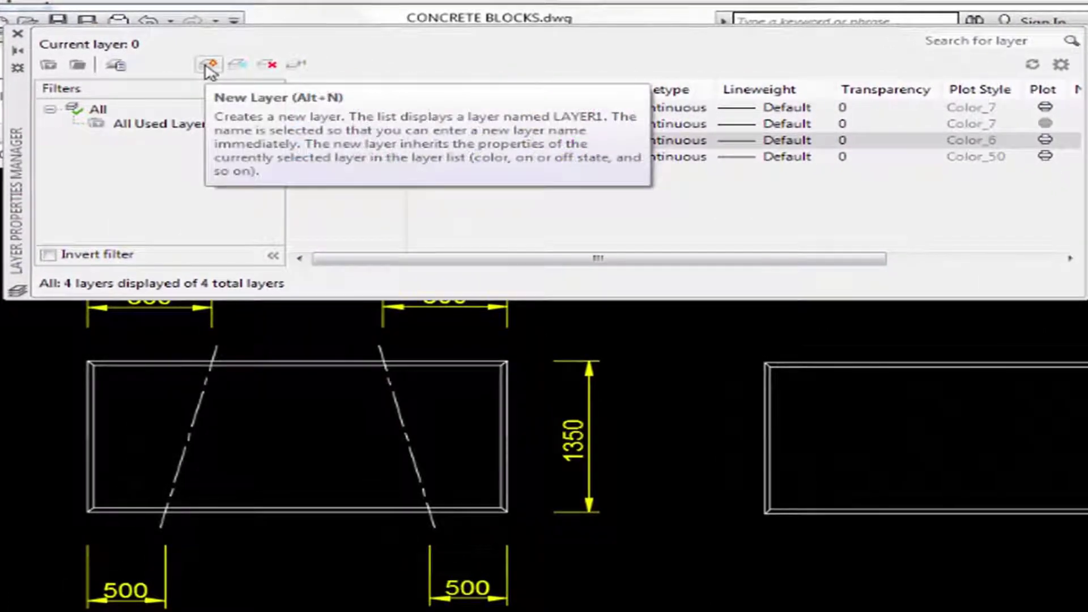
{"action": "left_click", "coordinate": [210, 66]}
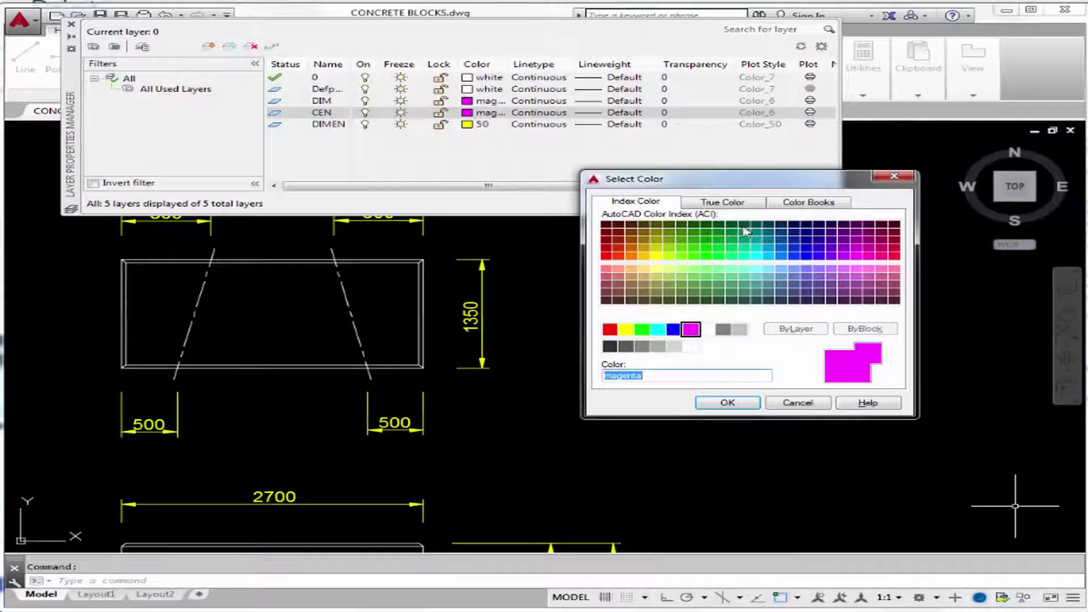
{"action": "left_click", "coordinate": [641, 329]}
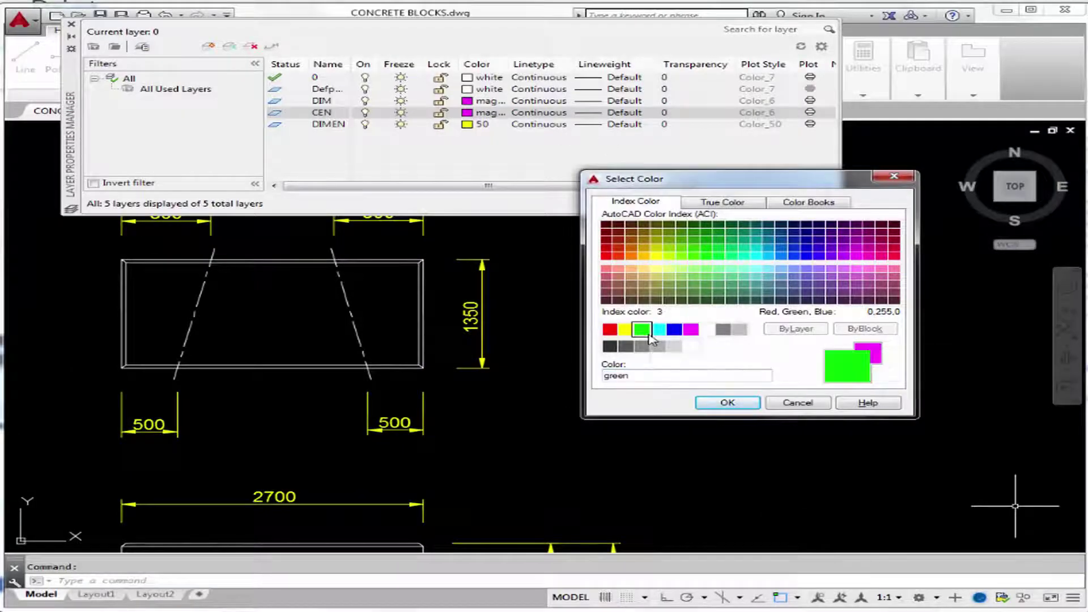
{"action": "left_click", "coordinate": [725, 399]}
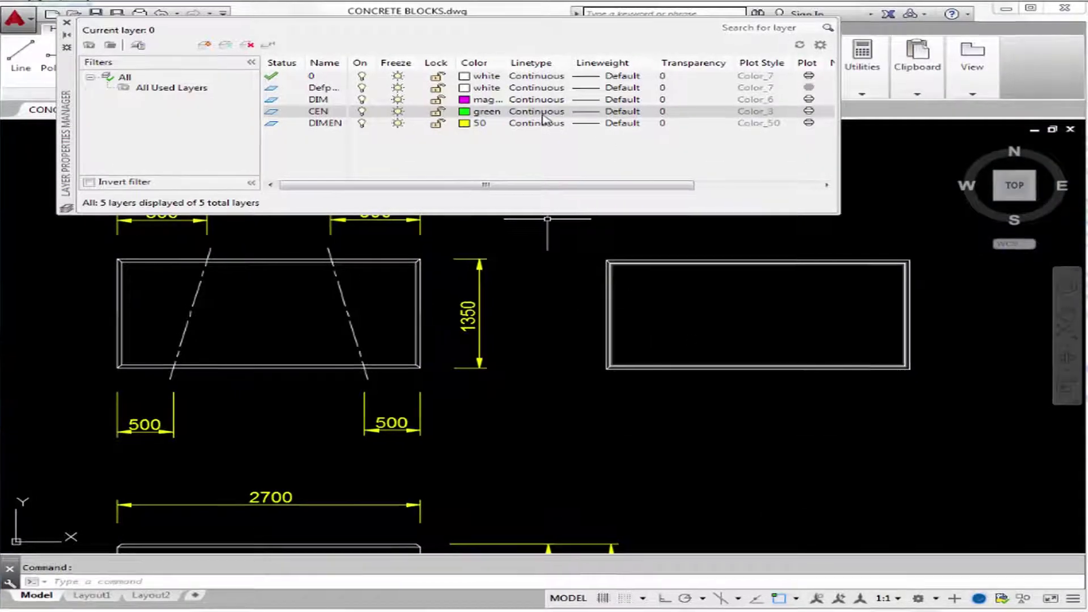
- Select CENTER from the loaded linetypes for the CEN layer
{"action": "left_click", "coordinate": [543, 114]}
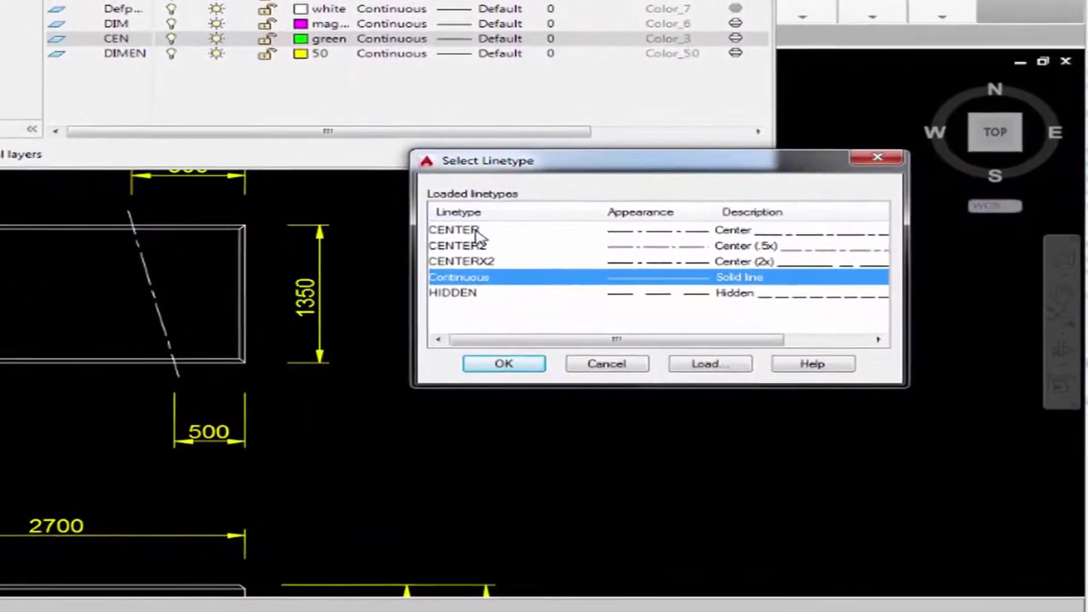
{"action": "left_click", "coordinate": [506, 238]}
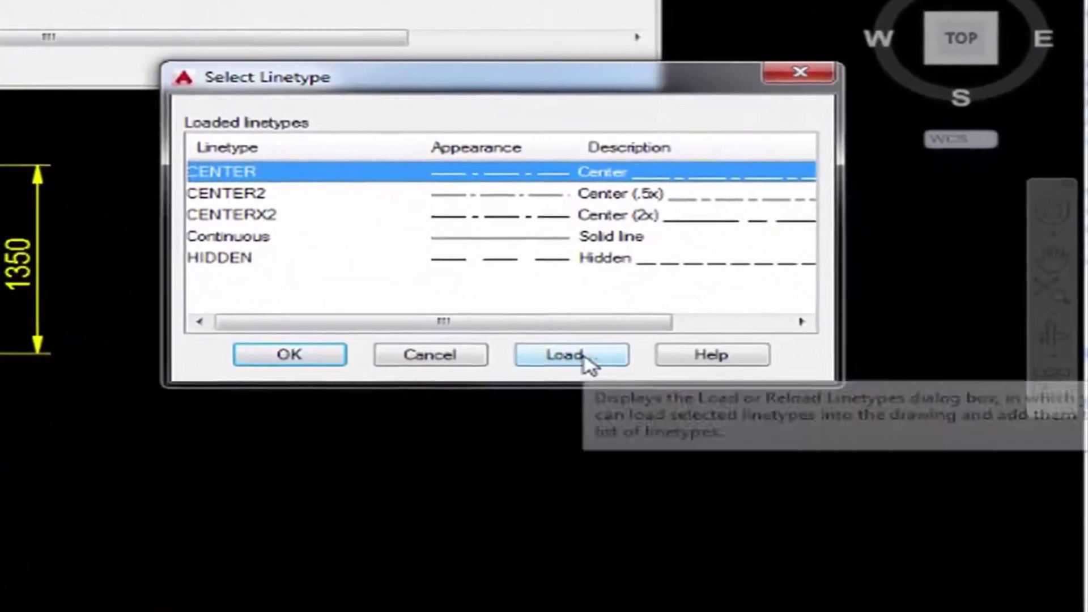
- Browse the linetypes available for loading from acadiso.lin, without loading any of them
{"action": "left_click", "coordinate": [585, 356]}
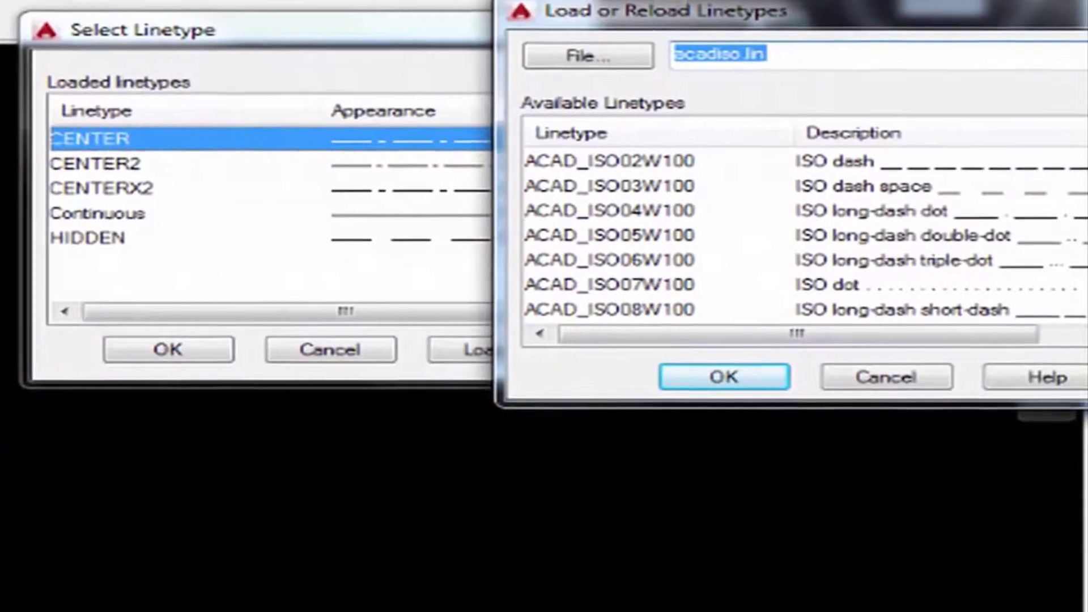
{"action": "scroll", "coordinate": [794, 235], "scroll_direction": "down", "scroll_amount": 11}
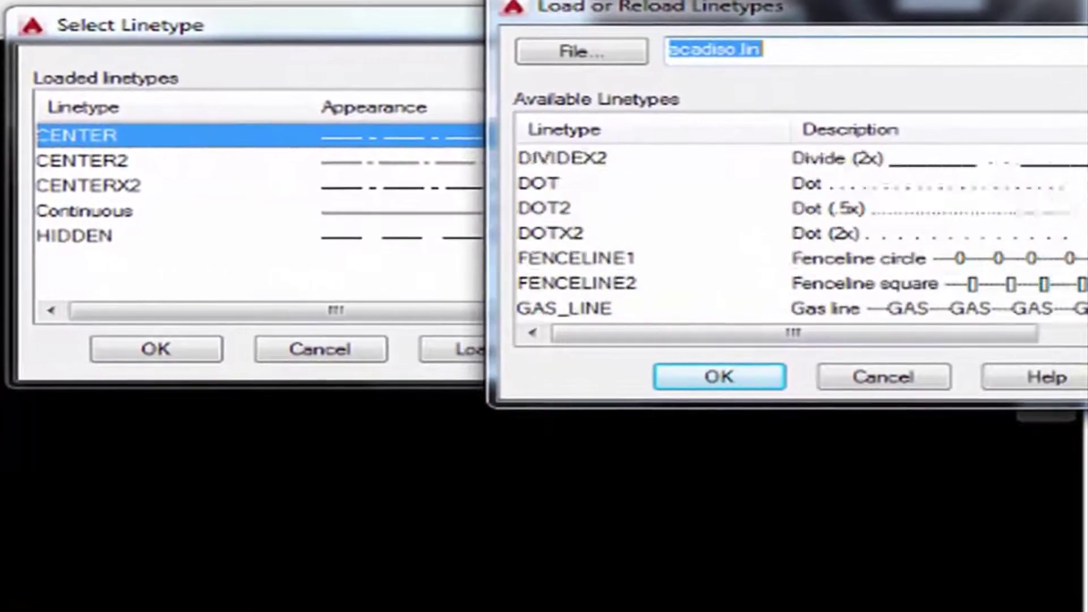
{"action": "scroll", "coordinate": [793, 235], "scroll_direction": "up", "scroll_amount": 2}
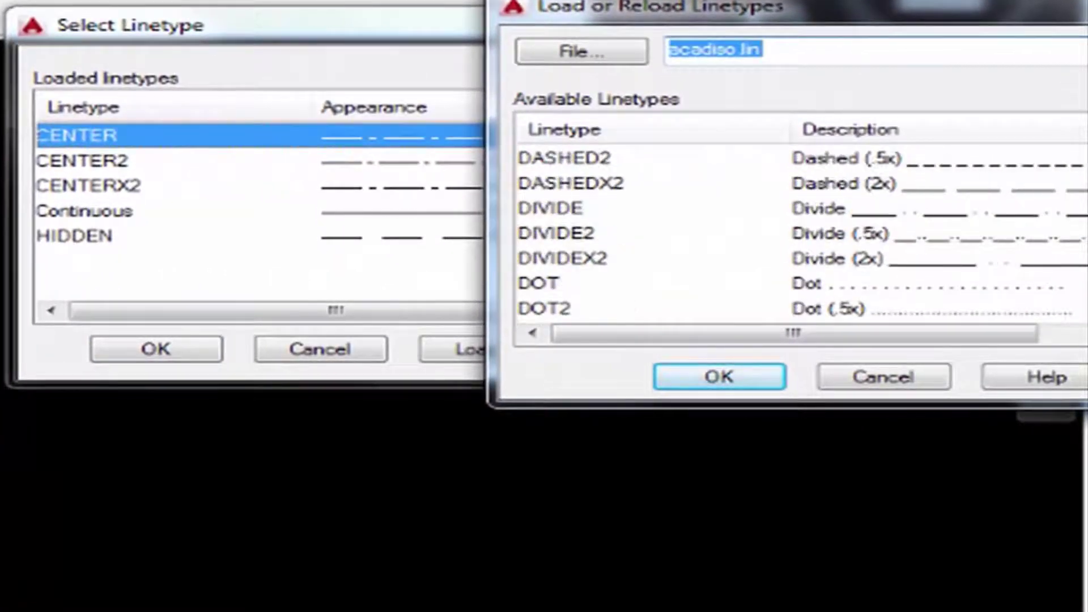
{"action": "scroll", "coordinate": [793, 232], "scroll_direction": "up", "scroll_amount": 2}
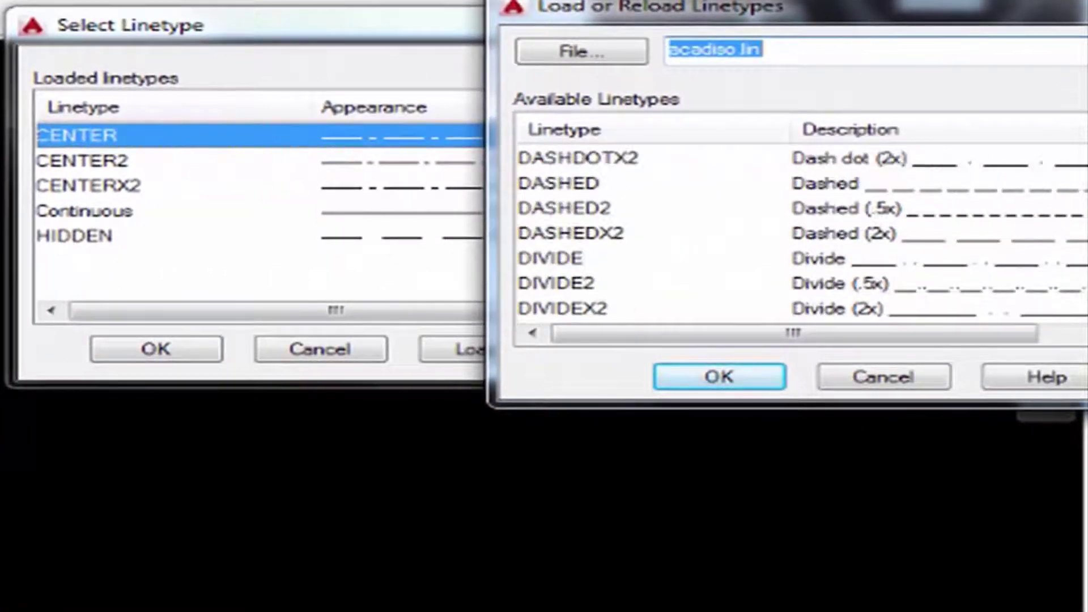
{"action": "scroll", "coordinate": [794, 232], "scroll_direction": "up", "scroll_amount": 1}
{"action": "scroll", "coordinate": [794, 232], "scroll_direction": "down", "scroll_amount": 6}
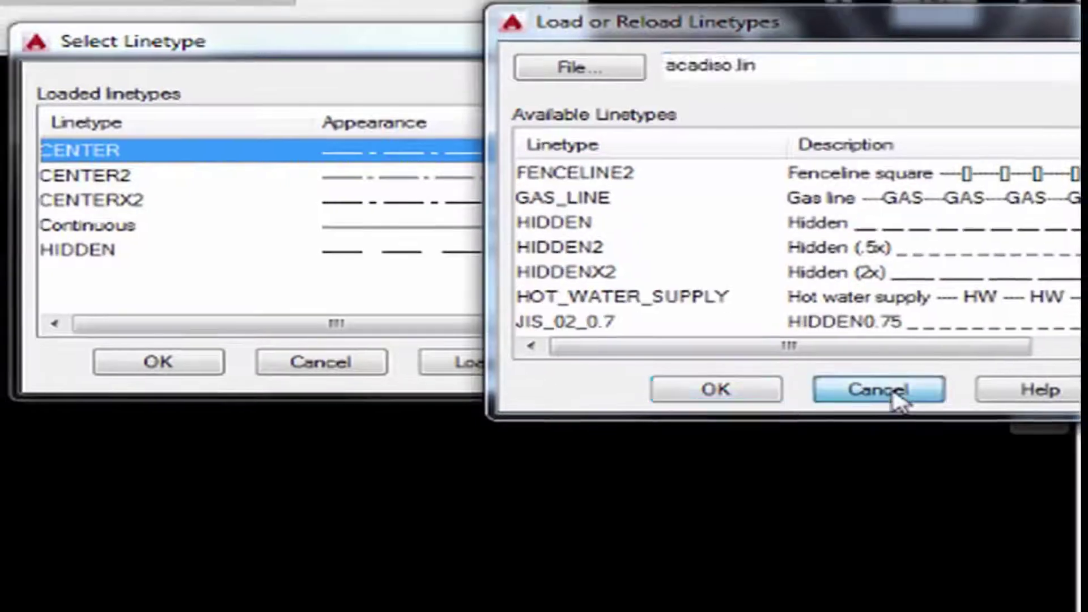
{"action": "left_click", "coordinate": [883, 377]}
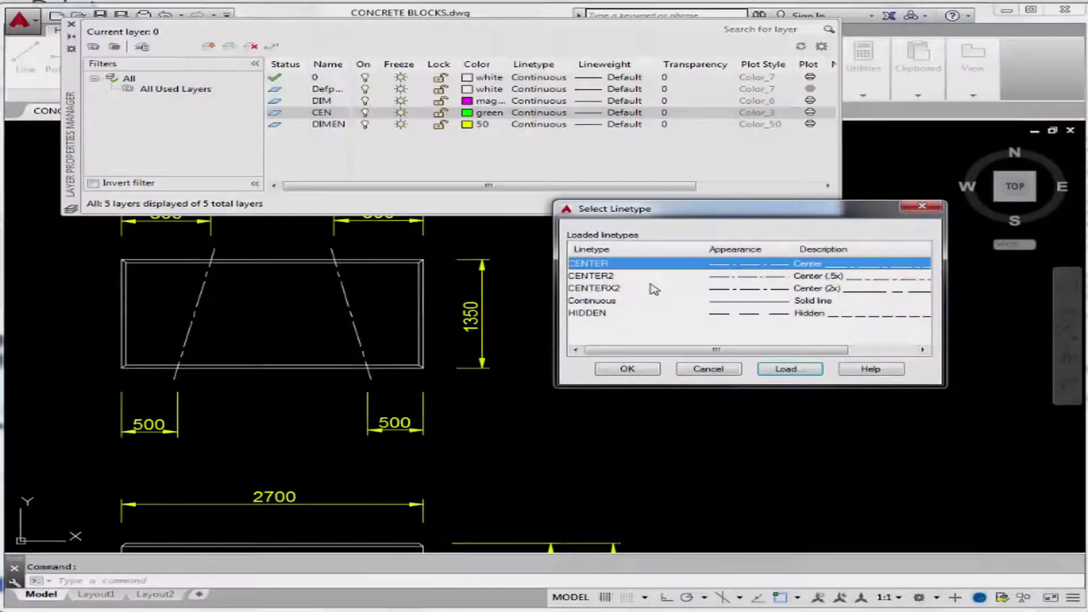
- Apply the CENTER linetype to the CEN layer, then make CEN the current layer and close the layer manager
{"action": "left_click", "coordinate": [612, 276]}
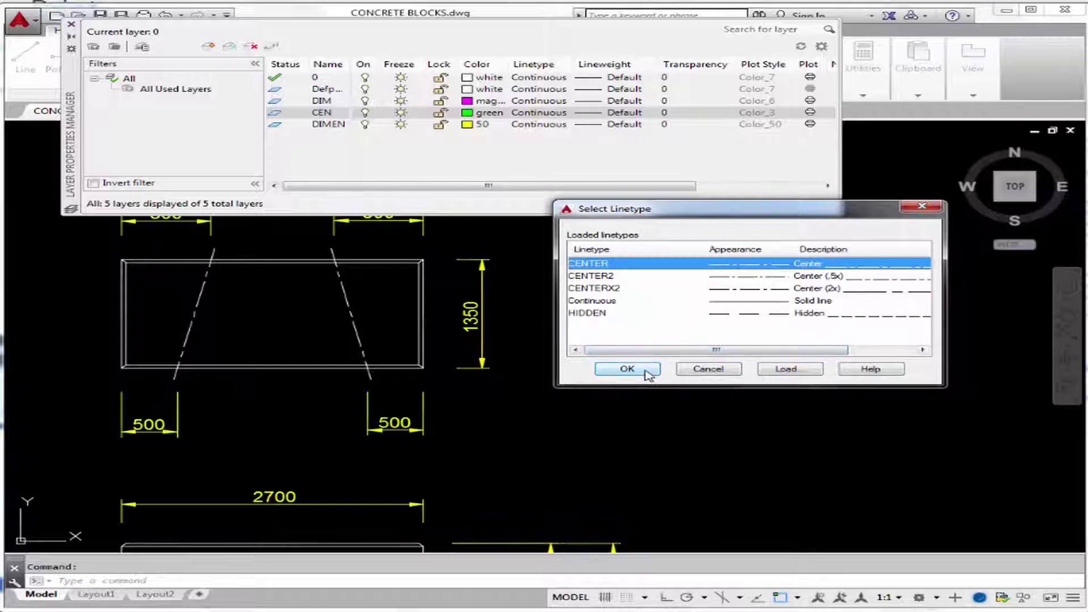
{"action": "left_click", "coordinate": [628, 369]}
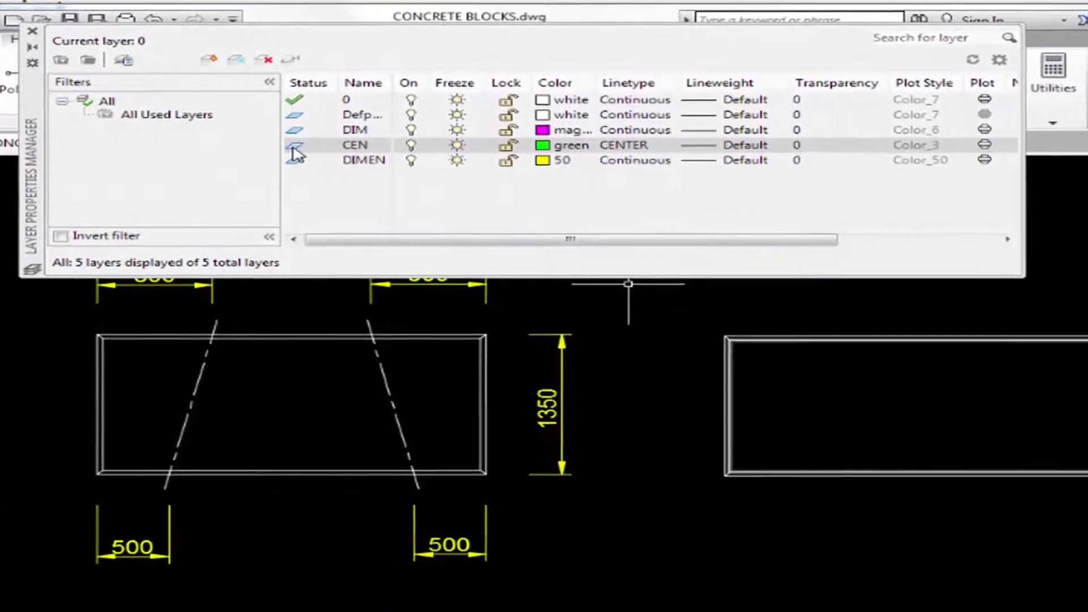
{"action": "double_click", "coordinate": [297, 150]}
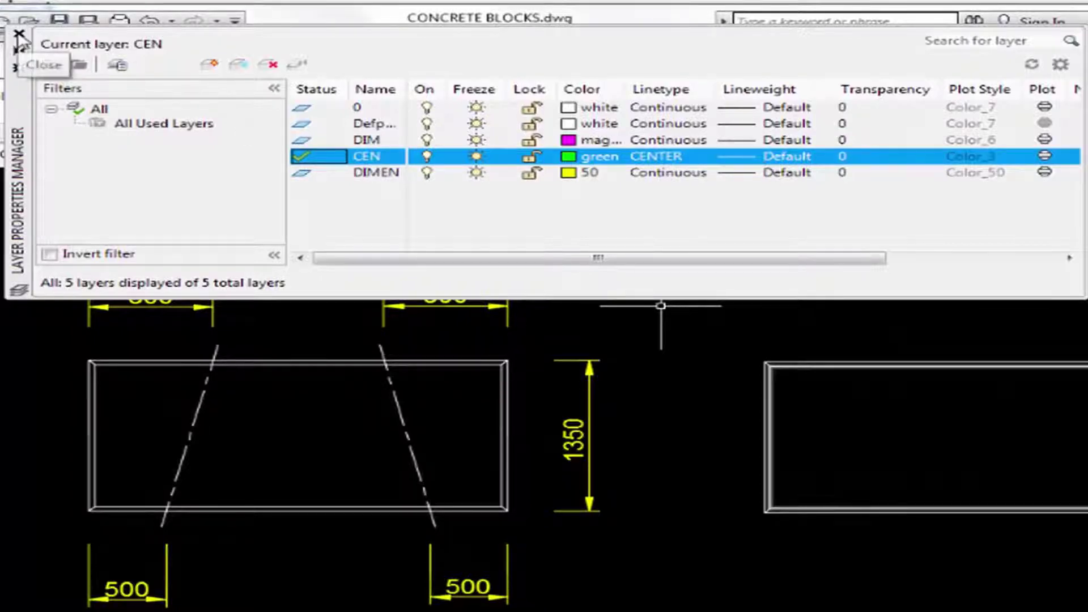
{"action": "left_click", "coordinate": [19, 35]}
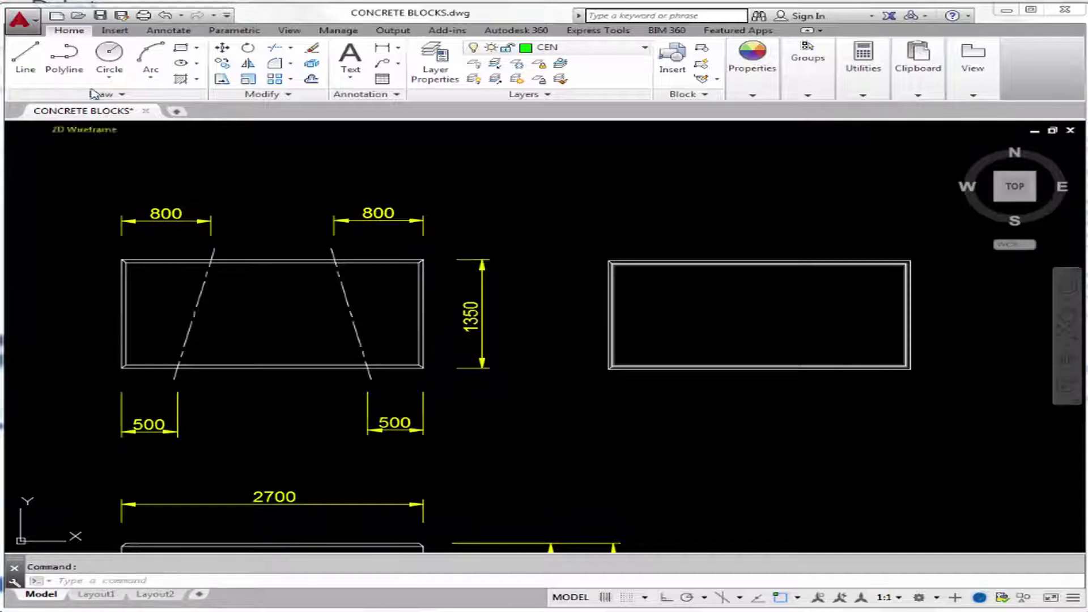
- Draw a centre line from the undimensioned block's upper-left corner to a relative offset of -300, -1350
{"action": "left_click", "coordinate": [34, 68]}
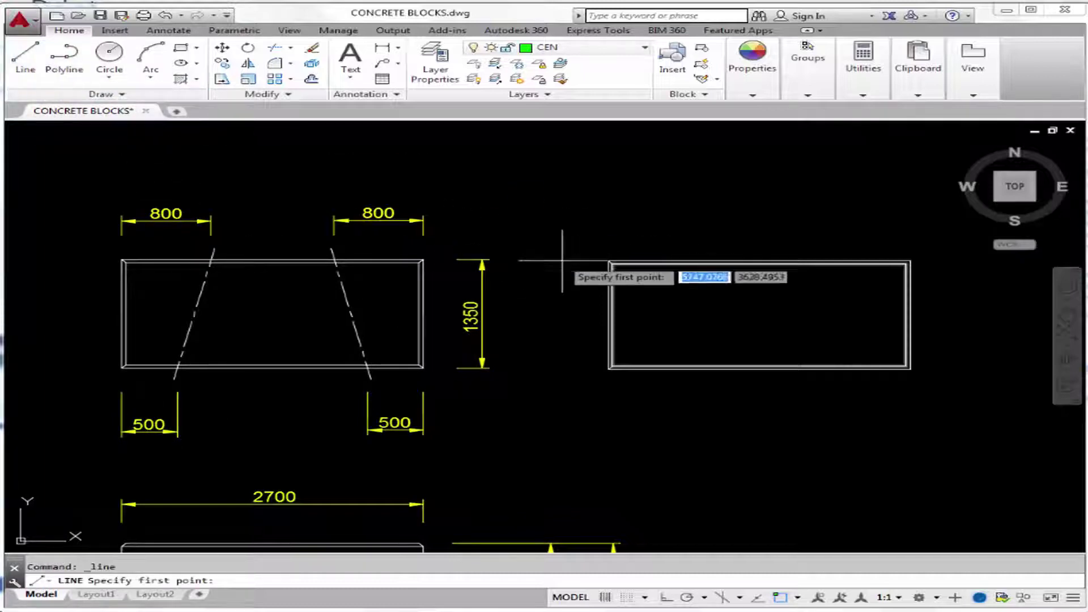
{"action": "left_click", "coordinate": [608, 260]}
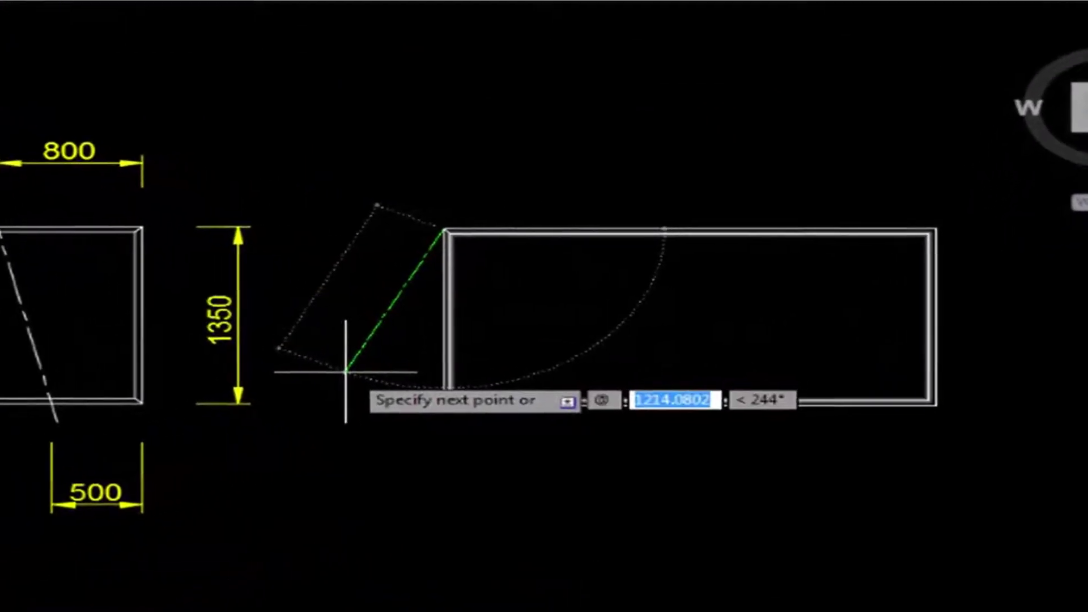
{"action": "type", "text": "-300"}
{"action": "key", "text": "Tab"}
{"action": "type", "text": "-13"}
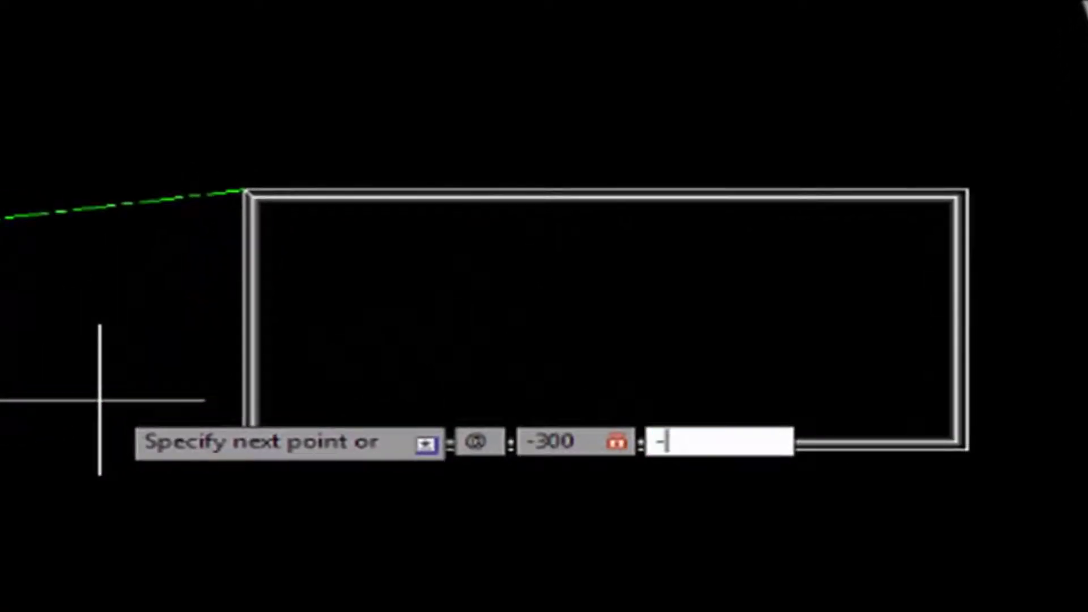
{"action": "key", "text": "Return"}
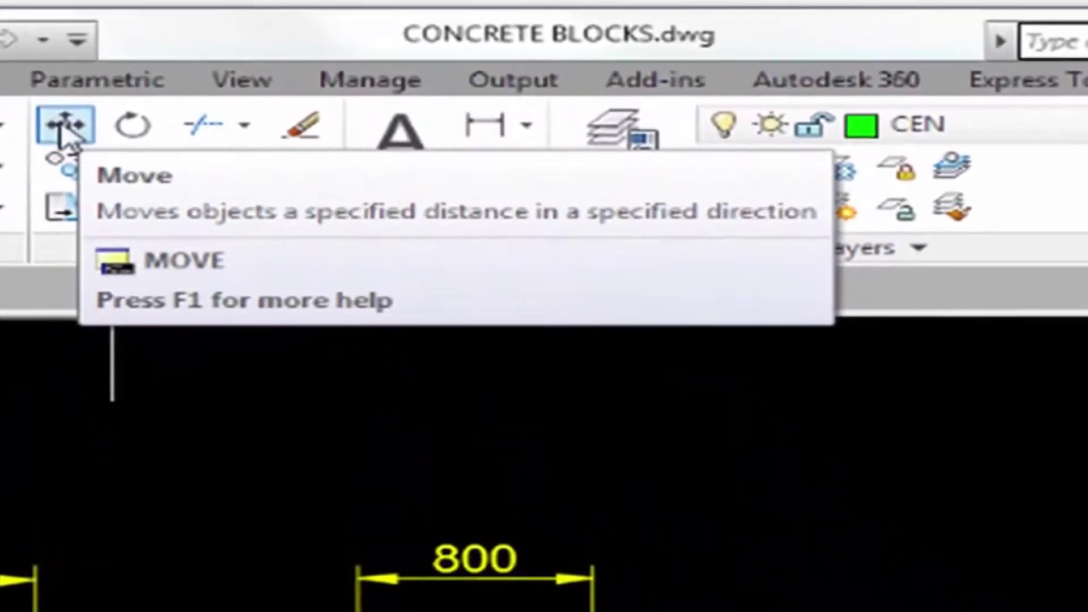
- Move the slanted green centre line by a relative displacement of 800, 0 into the block
{"action": "left_click", "coordinate": [79, 118]}
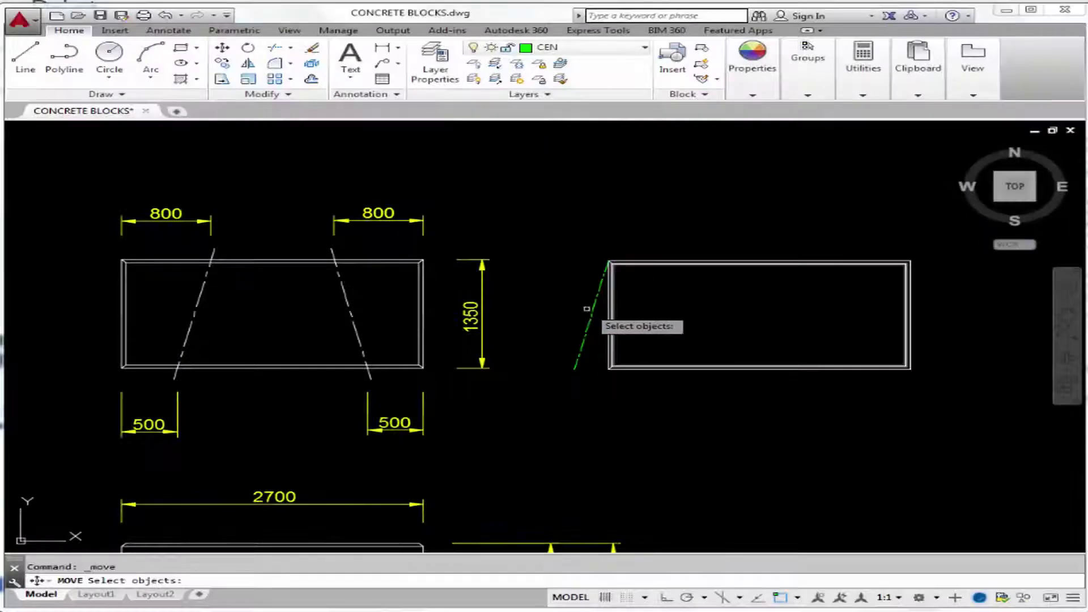
{"action": "left_click", "coordinate": [591, 311]}
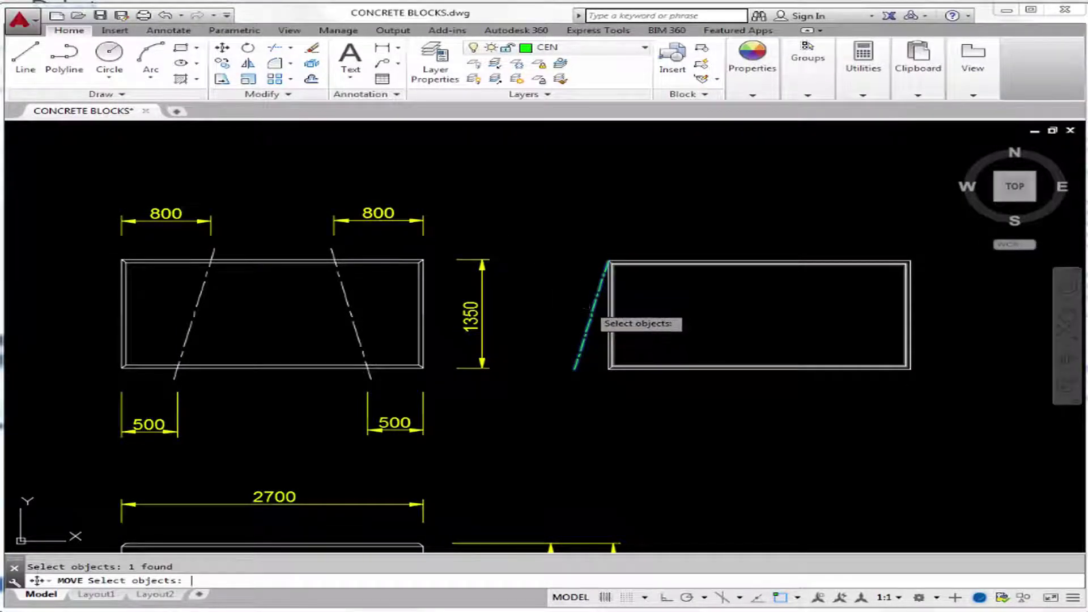
{"action": "key", "text": "Return"}
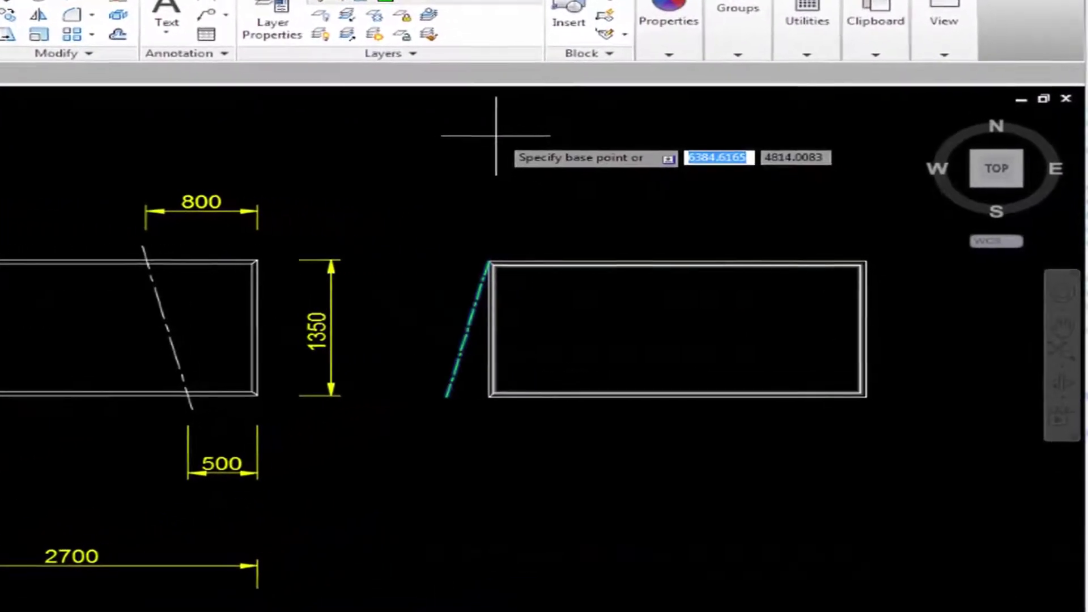
{"action": "left_click", "coordinate": [496, 136]}
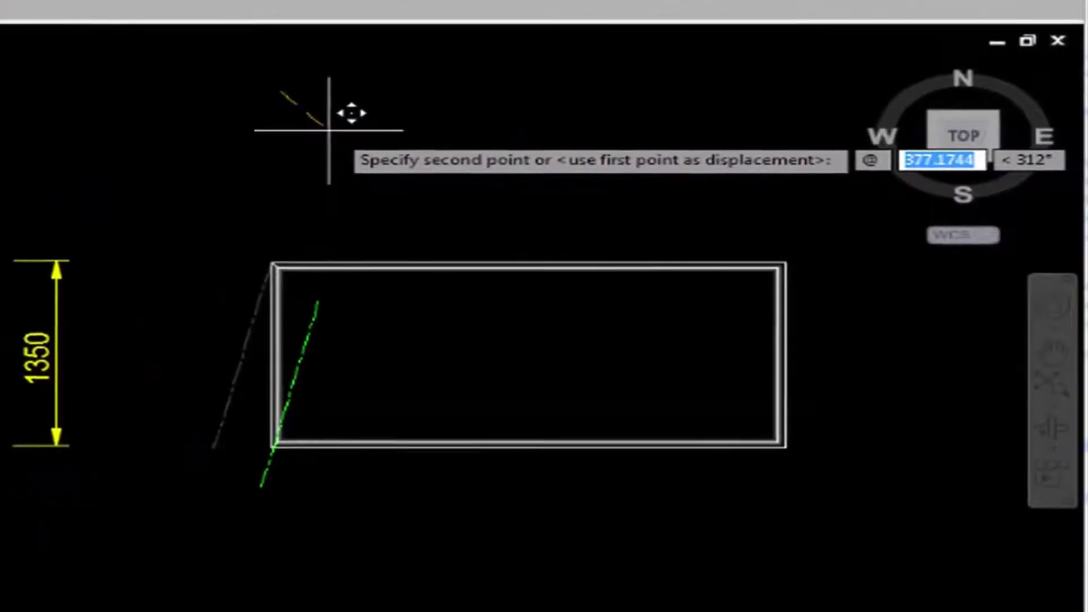
{"action": "type", "text": "800"}
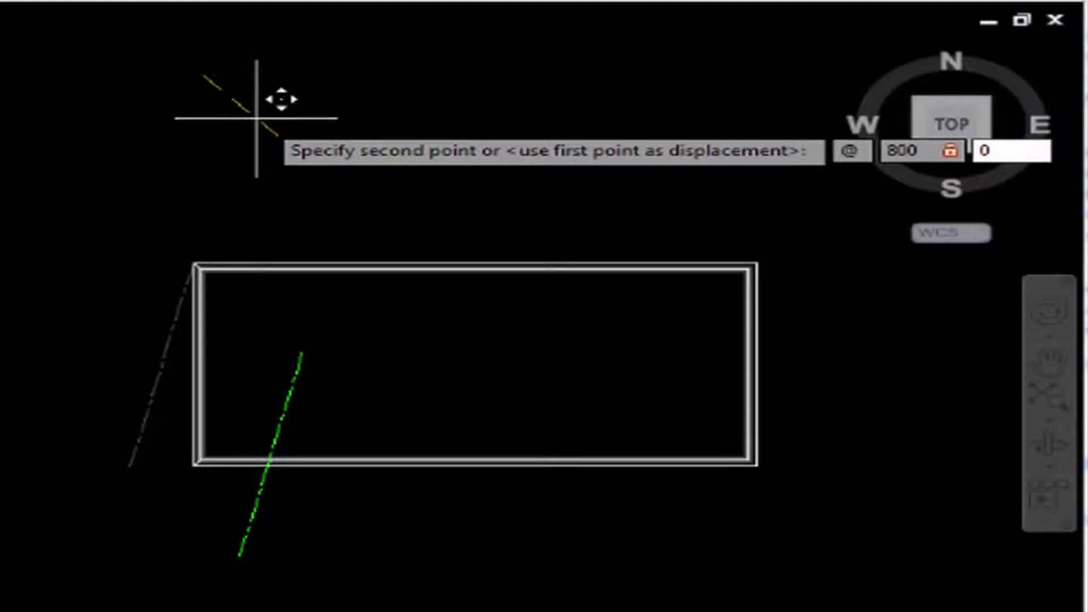
{"action": "key", "text": "Return"}
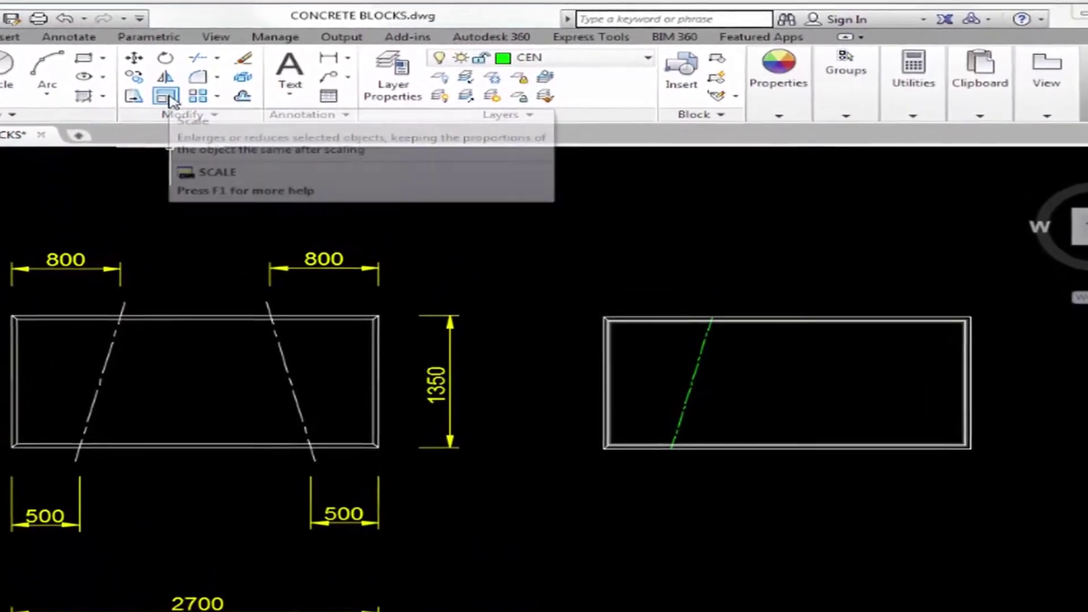
- Scale the green centre line about its midpoint by a factor of 1.3
{"action": "left_click", "coordinate": [116, 108]}
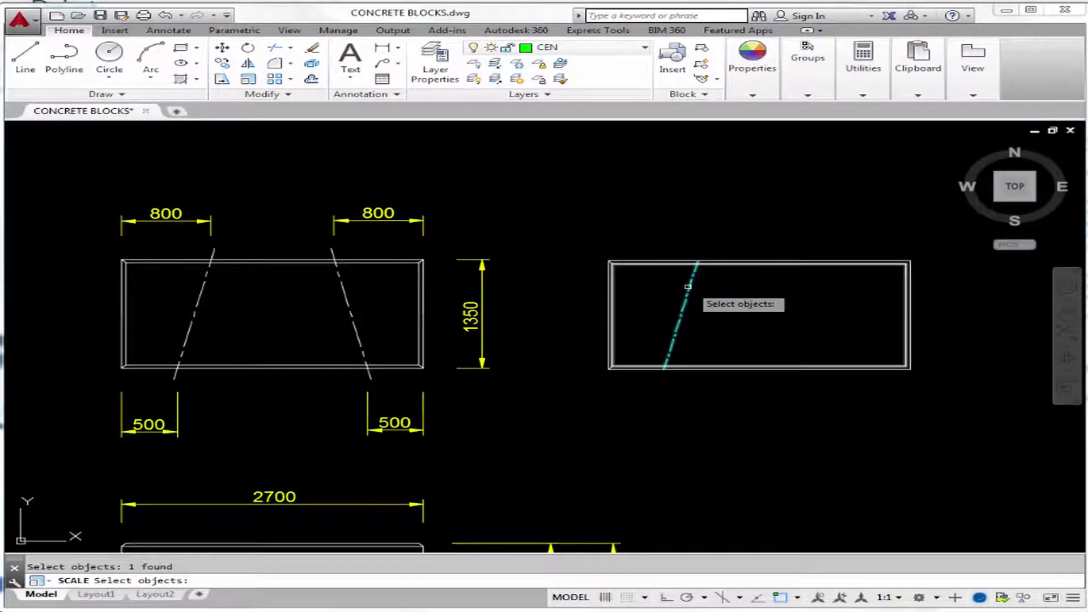
{"action": "key", "text": "Return"}
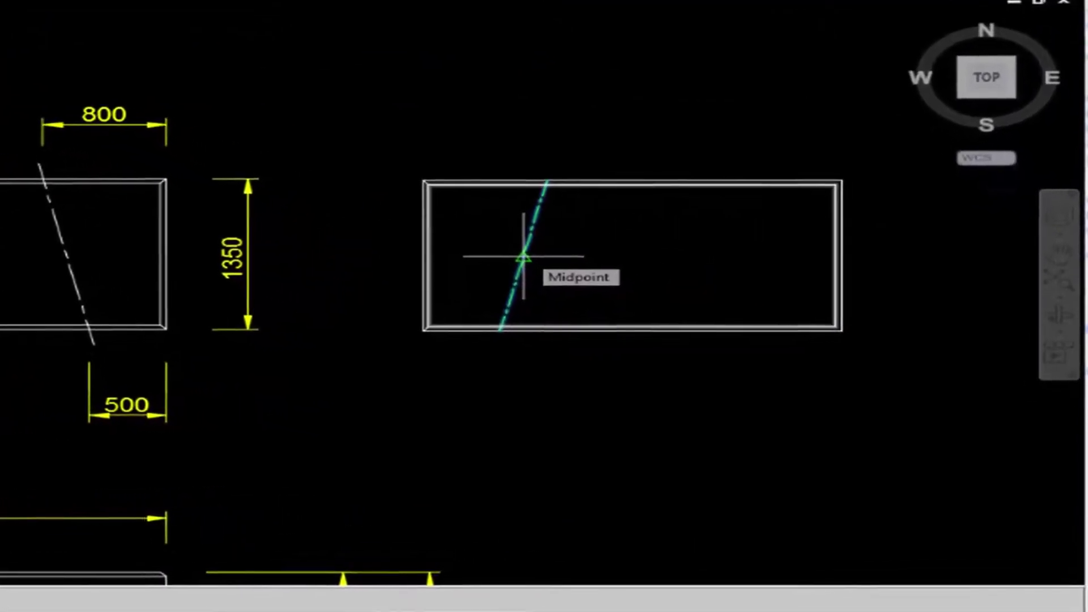
{"action": "left_click", "coordinate": [541, 263]}
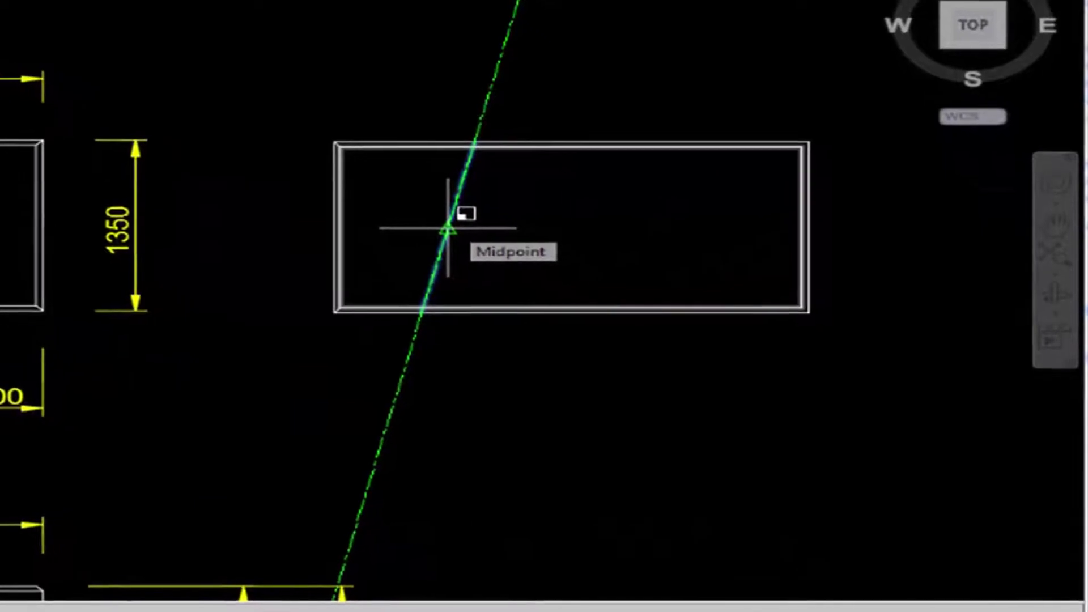
{"action": "type", "text": "1.3"}
{"action": "key", "text": "Return"}
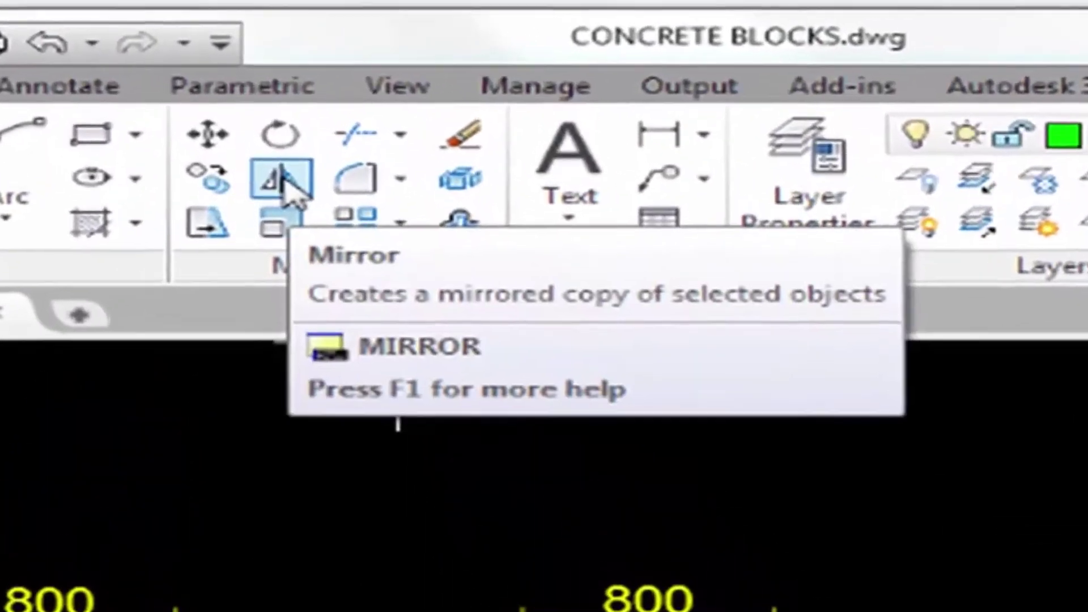
- Mirror the green centre line about the vertical axis through the block's middle, keeping the original
{"action": "left_click", "coordinate": [285, 180]}
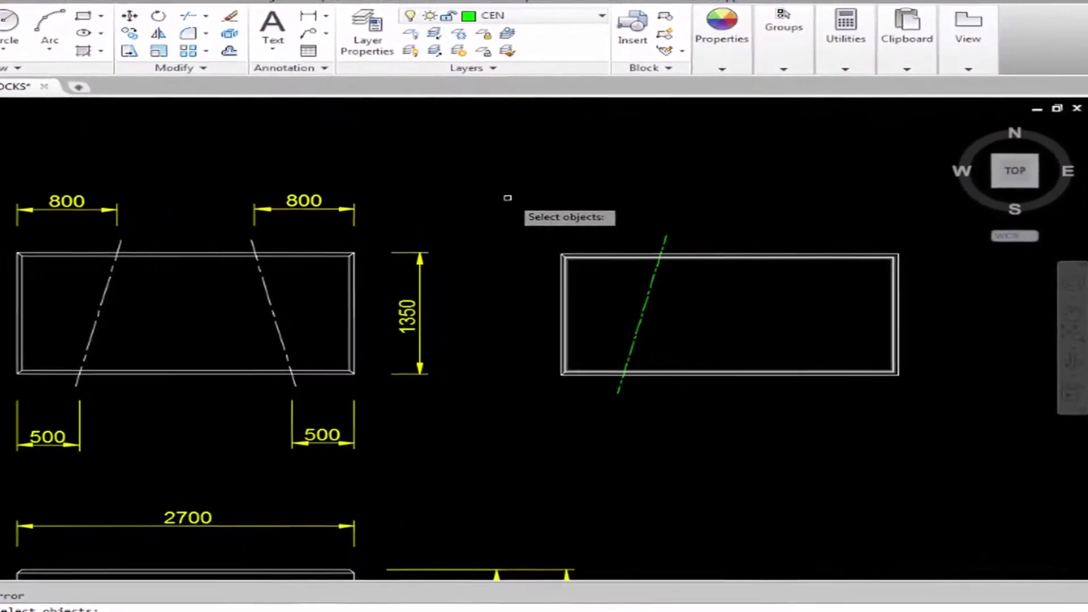
{"action": "left_click", "coordinate": [515, 229]}
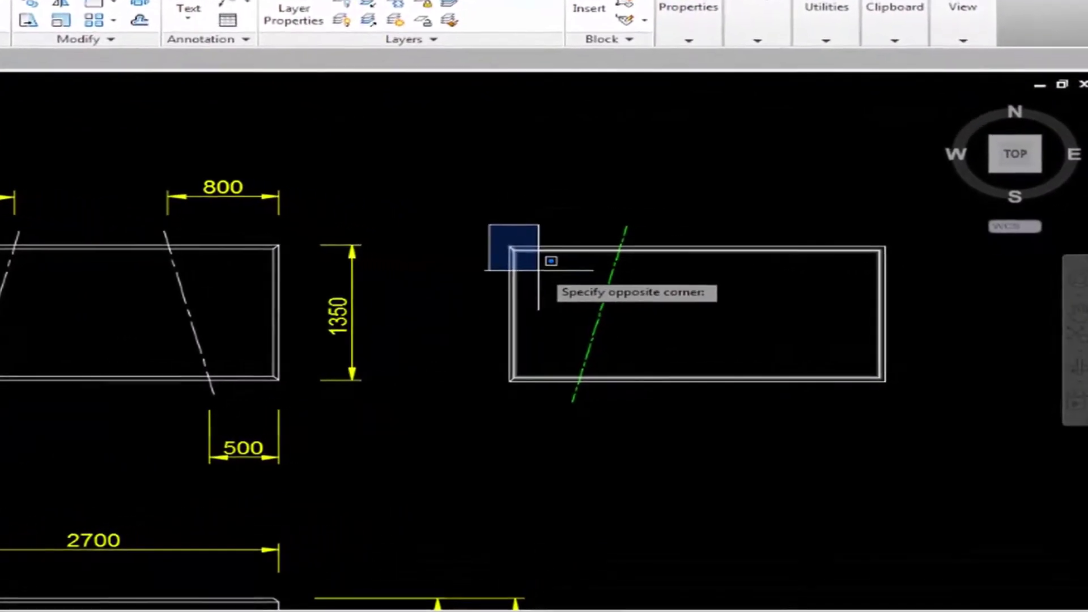
{"action": "left_click", "coordinate": [558, 277]}
{"action": "left_click", "coordinate": [424, 350]}
{"action": "left_click", "coordinate": [510, 399]}
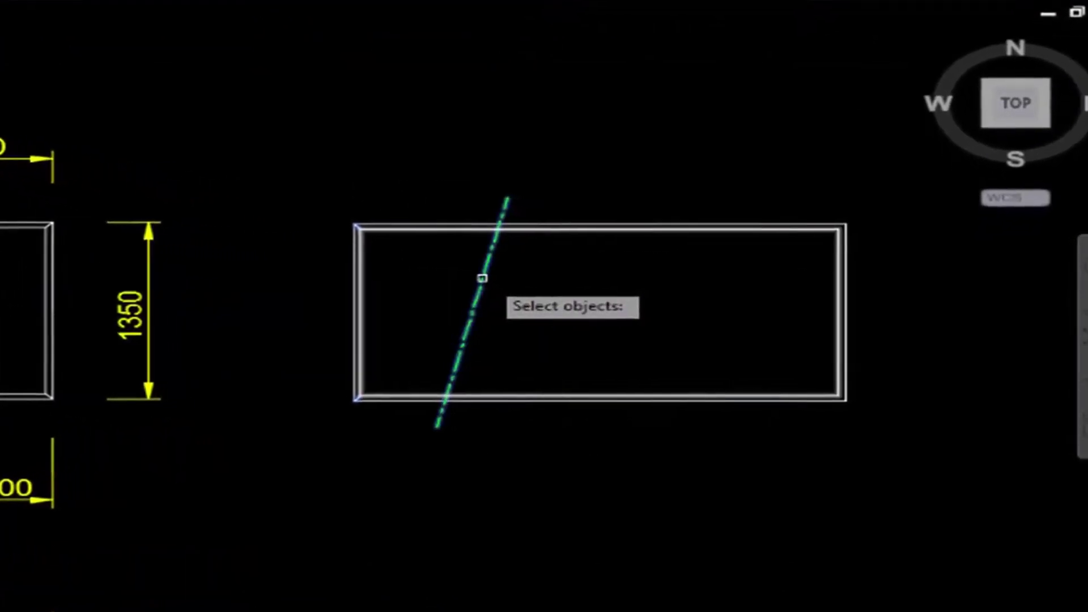
{"action": "key", "text": "Return"}
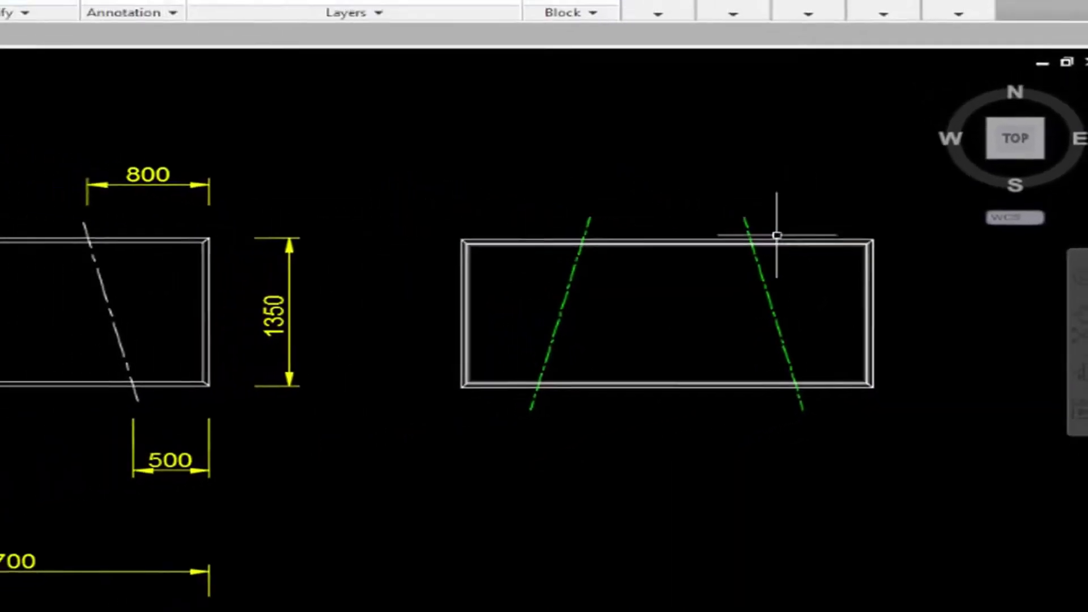
{"action": "left_click", "coordinate": [810, 386]}
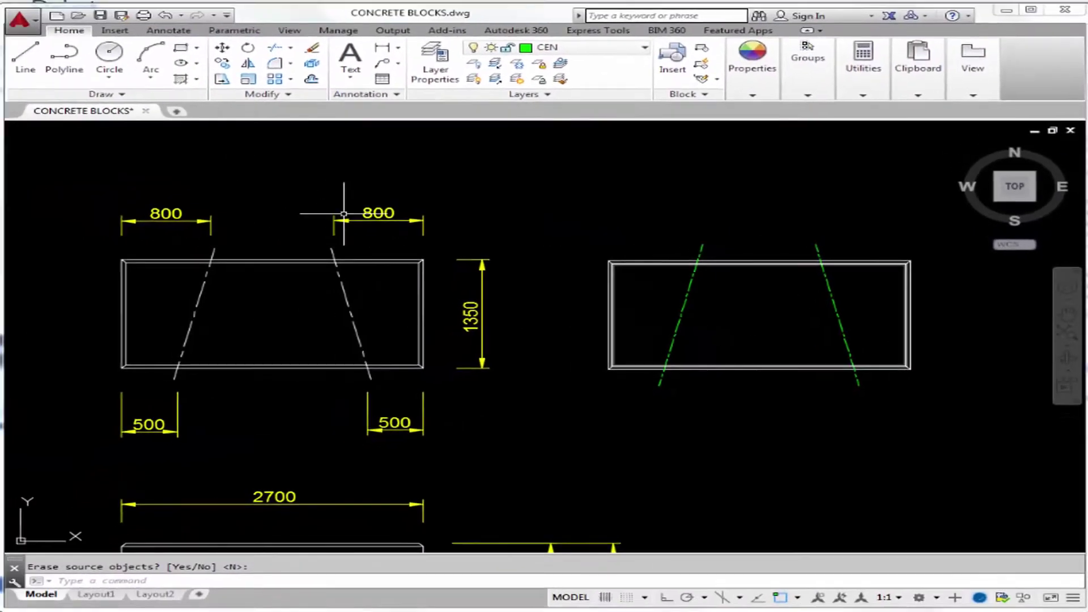